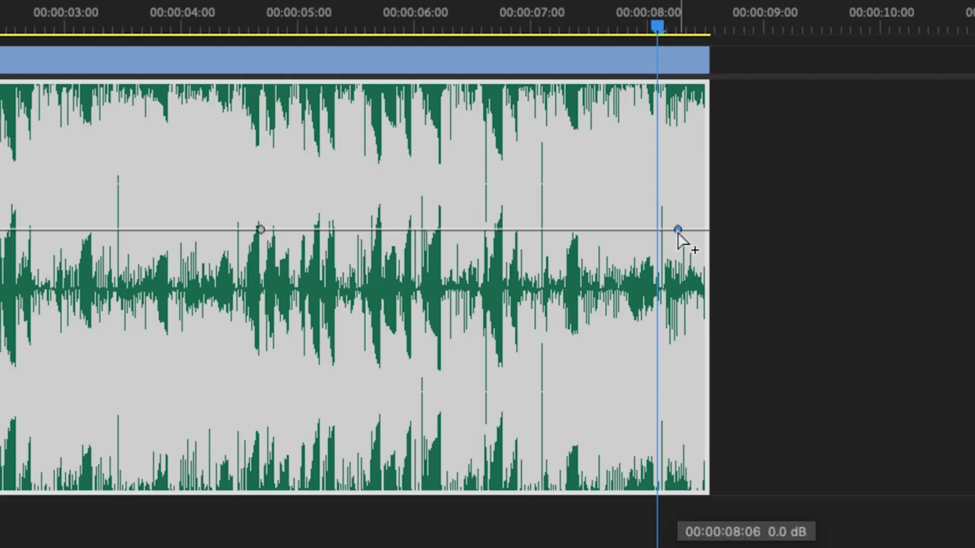
Expand audio track A1 to full height so the music clip's waveform fills the timeline.
{"action": "left_click", "coordinate": [677, 228], "text": "ctrl"}
{"action": "left_click_drag", "start_coordinate": [677, 229], "coordinate": [705, 486]}
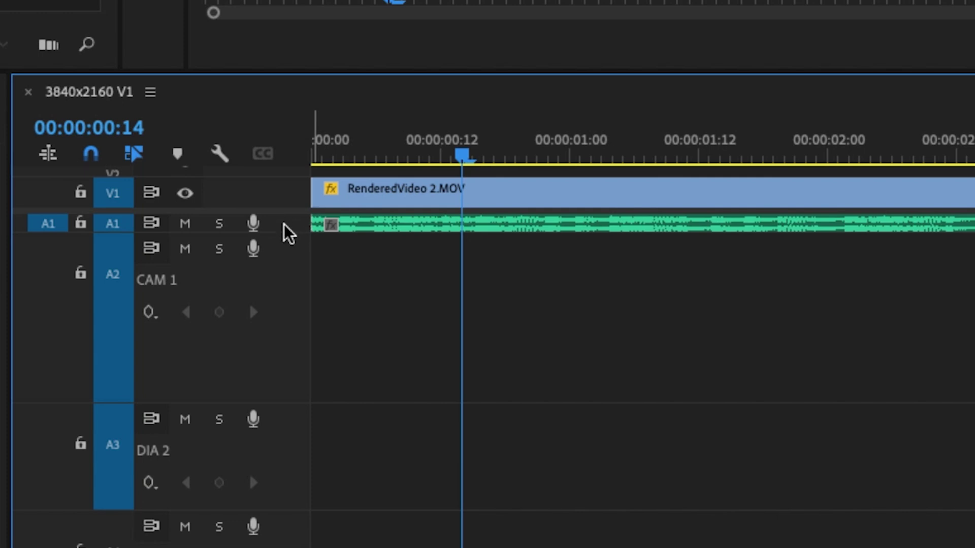
{"action": "double_click", "coordinate": [286, 227]}
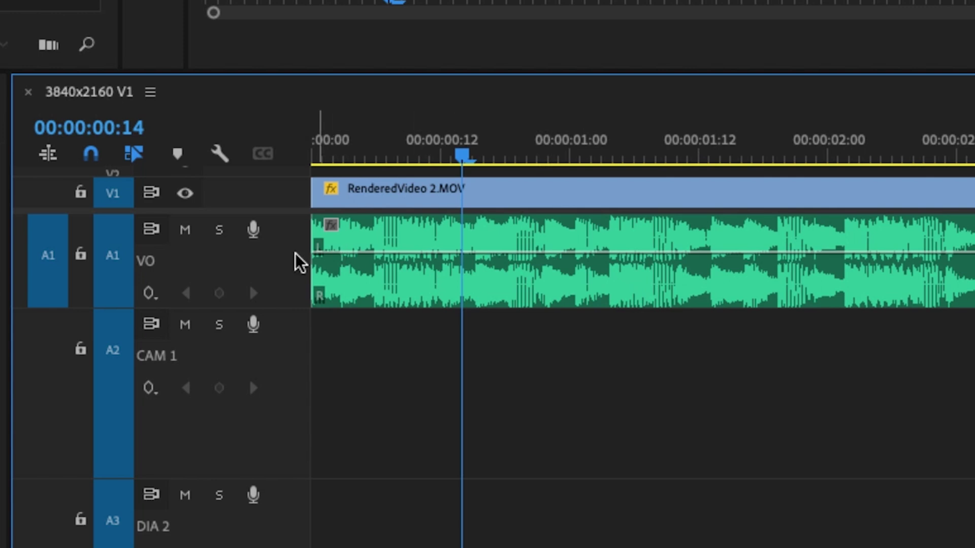
{"action": "scroll", "coordinate": [298, 263], "scroll_direction": "up", "scroll_amount": 5}
{"action": "scroll", "coordinate": [300, 318], "scroll_direction": "down", "scroll_amount": 10}
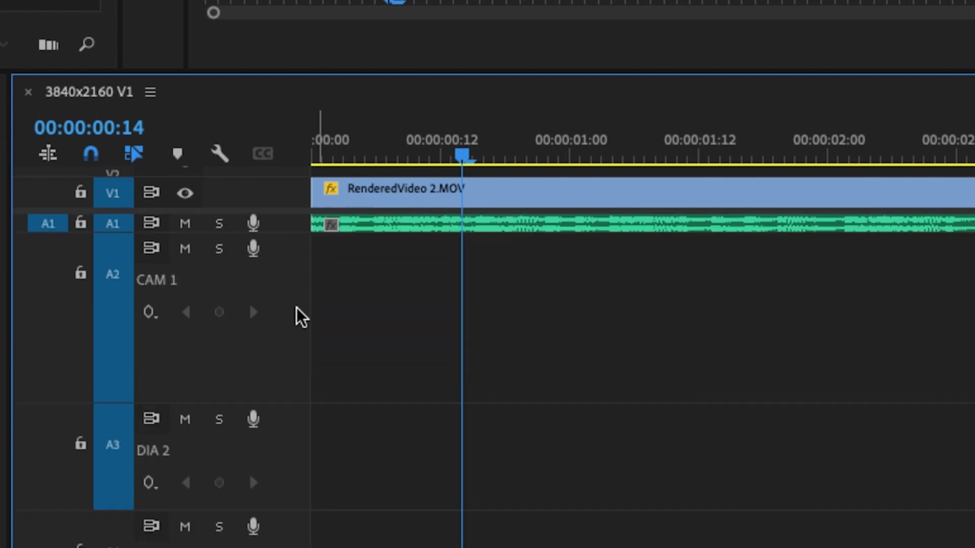
{"action": "scroll", "coordinate": [302, 224], "scroll_direction": "up", "scroll_amount": 8}
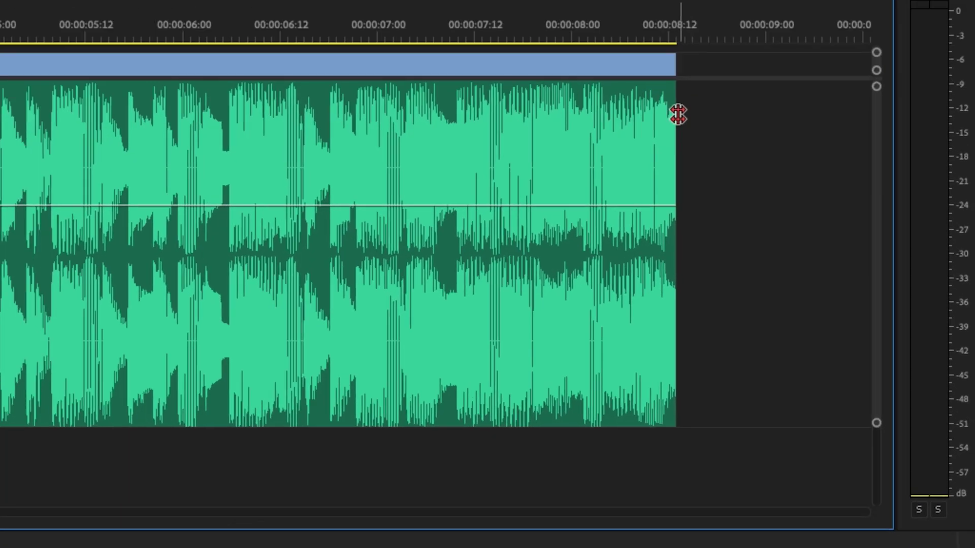
Apply the default Constant Power crossfade to the music clip's end point and then its start point.
{"action": "right_click", "coordinate": [675, 114]}
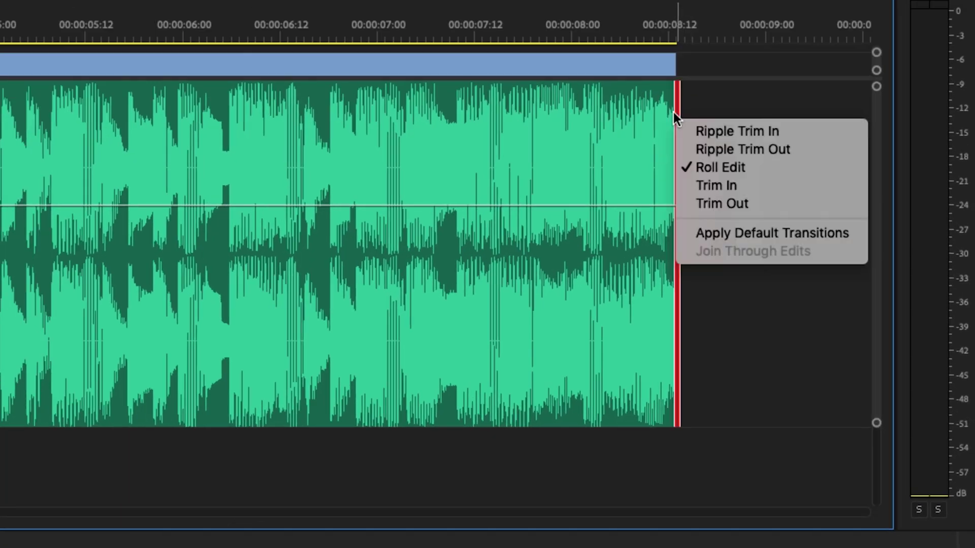
{"action": "left_click", "coordinate": [741, 240]}
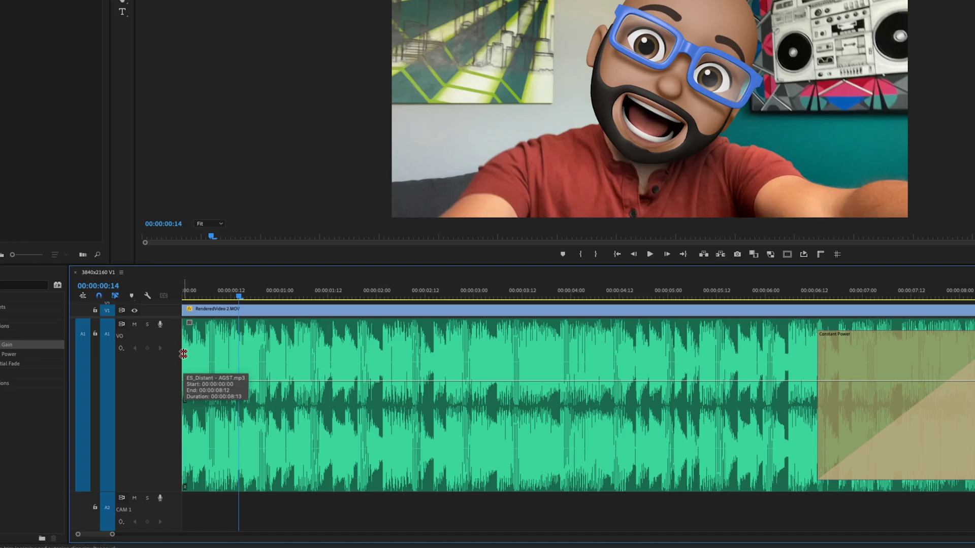
{"action": "right_click", "coordinate": [183, 354]}
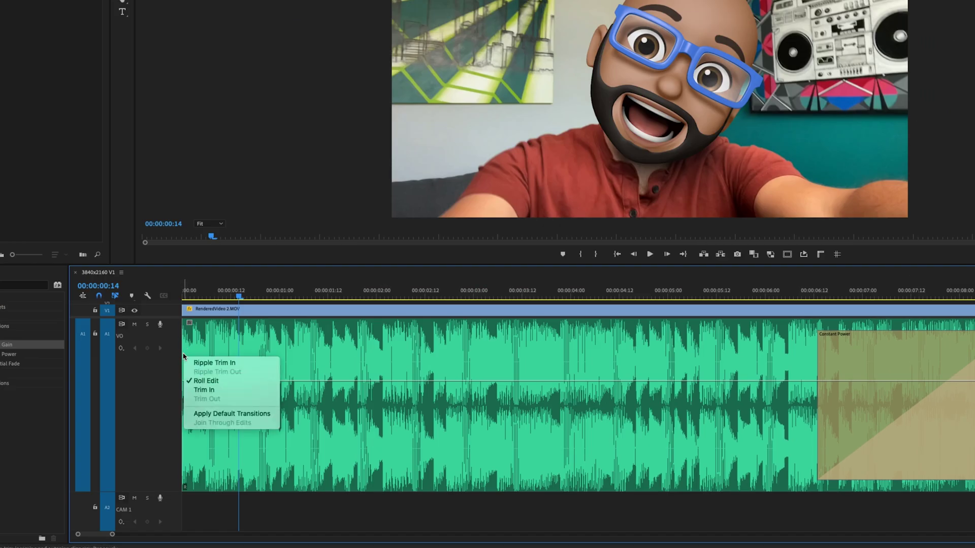
{"action": "left_click", "coordinate": [251, 414]}
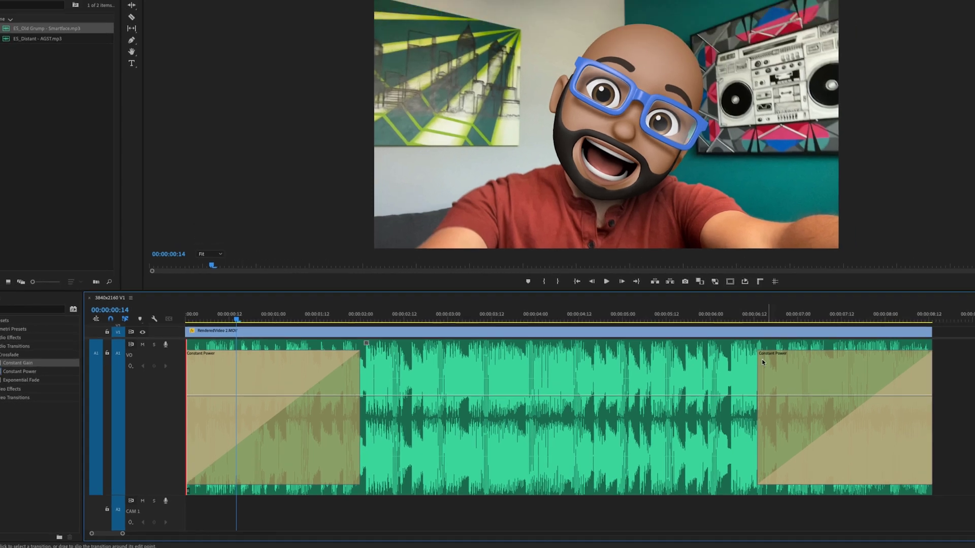
Stretch the end crossfade to begin earlier and set its duration to 5 seconds.
{"action": "left_click", "coordinate": [830, 359]}
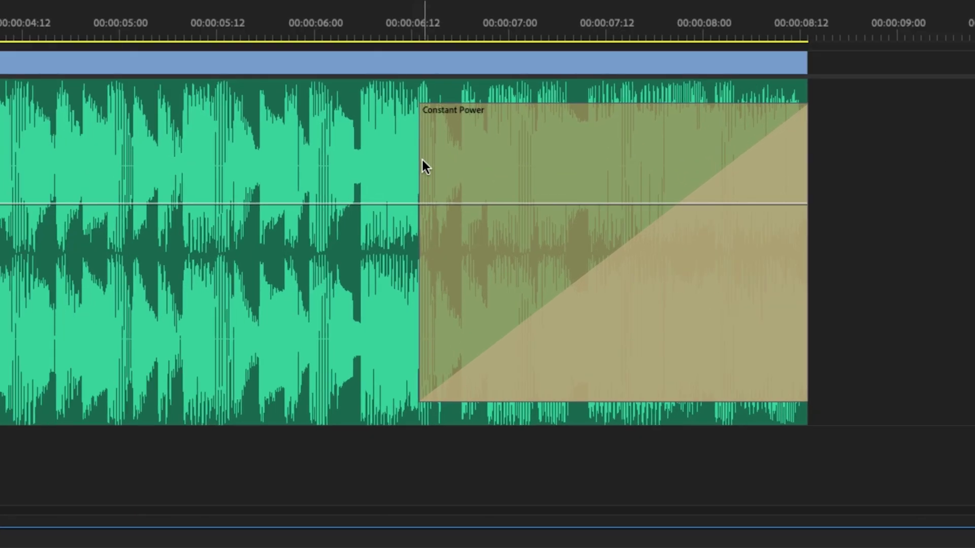
{"action": "left_click_drag", "start_coordinate": [429, 158], "coordinate": [85, 188]}
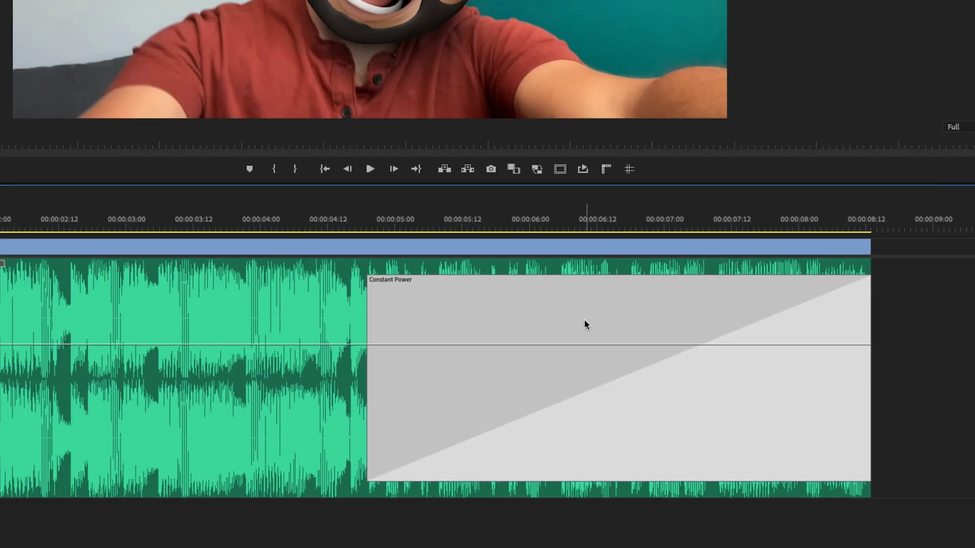
{"action": "double_click", "coordinate": [477, 216]}
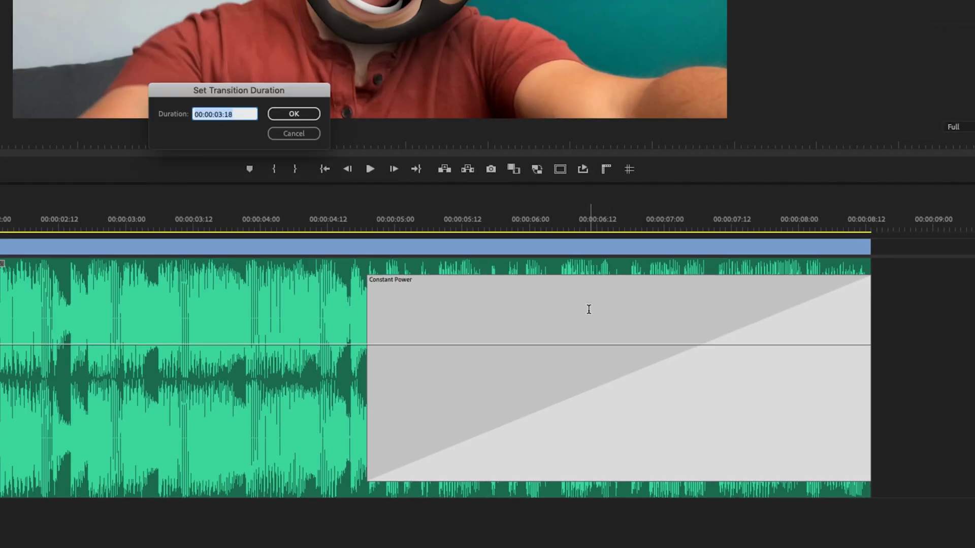
{"action": "left_click", "coordinate": [223, 114]}
{"action": "key", "text": "Return"}
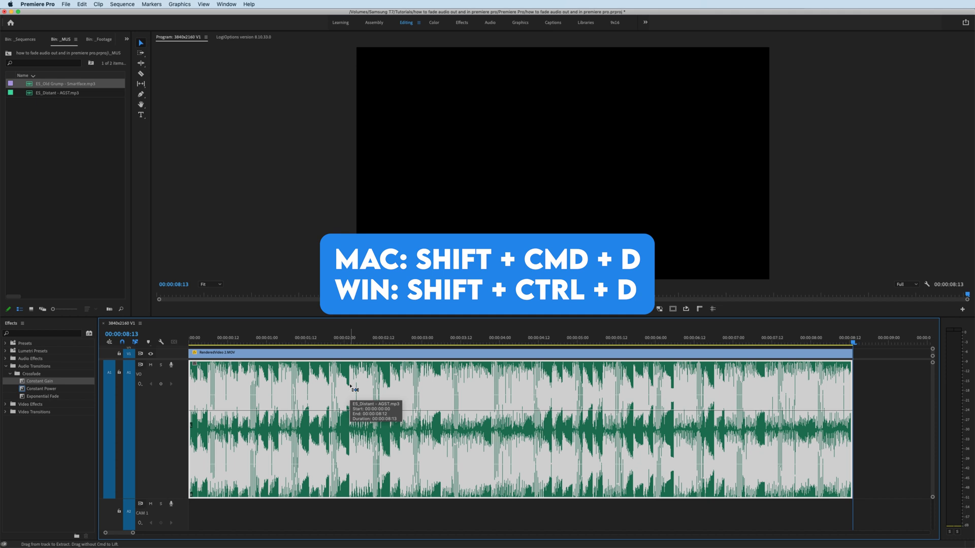
Apply default crossfades to both clip ends and the cut with Shift+Cmd+D, then adjust a transition edge.
{"action": "key", "text": "shift+super+d"}
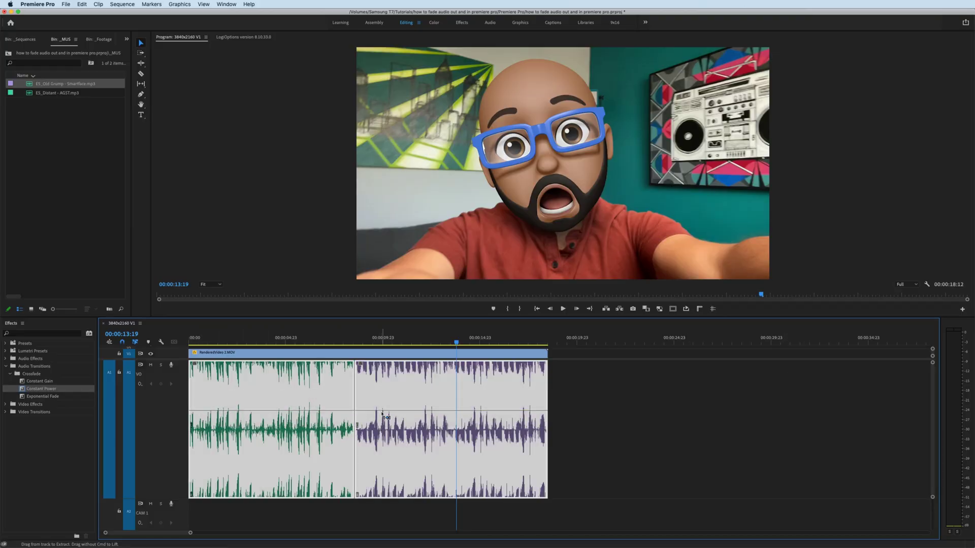
{"action": "key", "text": "shift+d"}
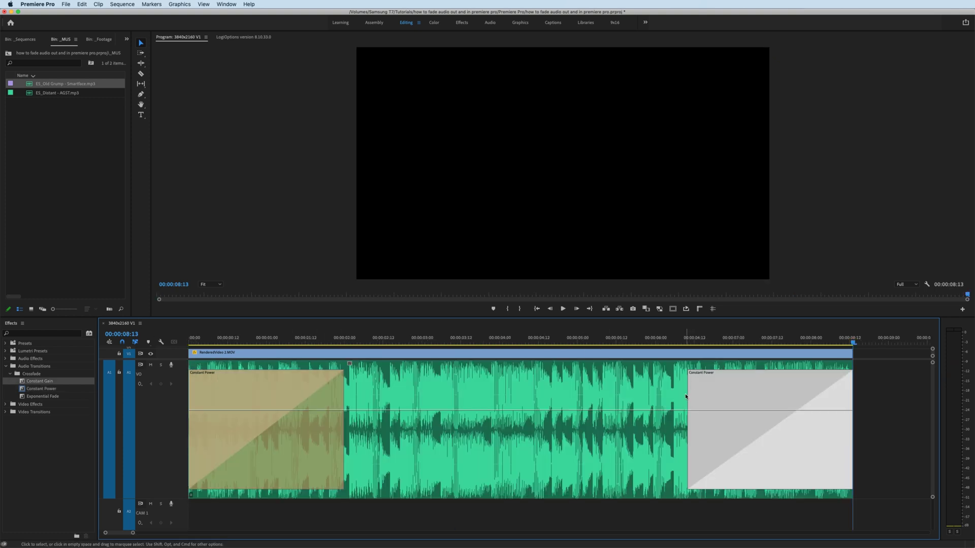
{"action": "left_click_drag", "start_coordinate": [690, 394], "coordinate": [631, 399]}
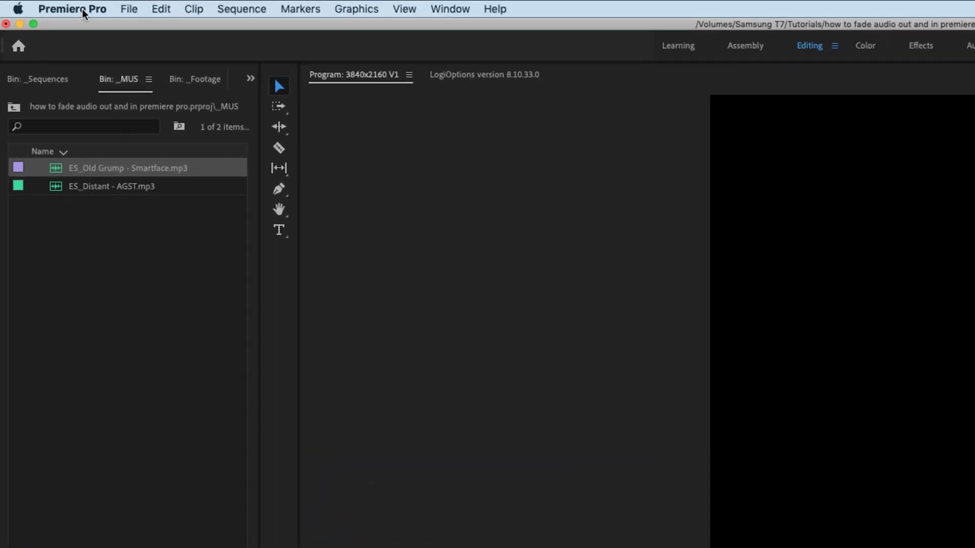
{"action": "left_click", "coordinate": [41, 5]}
{"action": "mouse_move", "coordinate": [44, 27]}
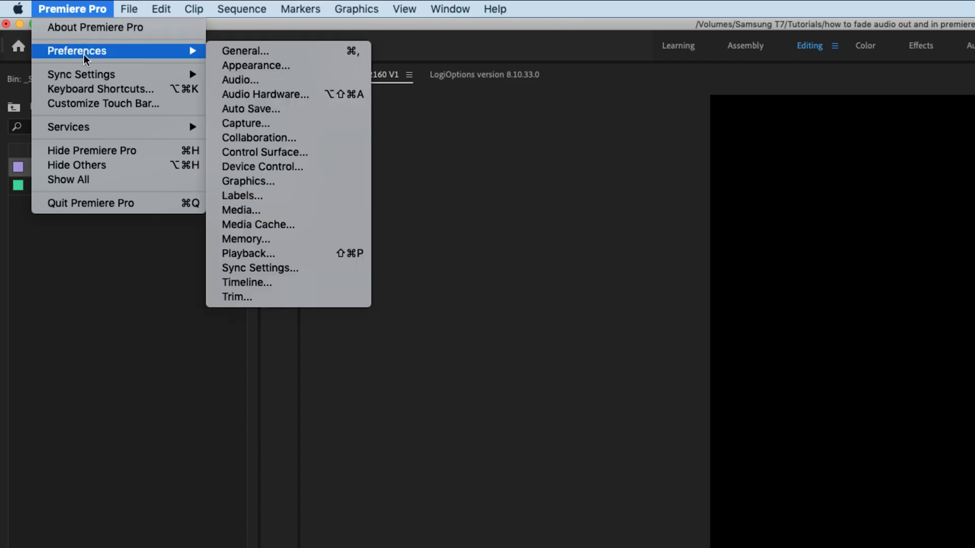
{"action": "left_click", "coordinate": [312, 281]}
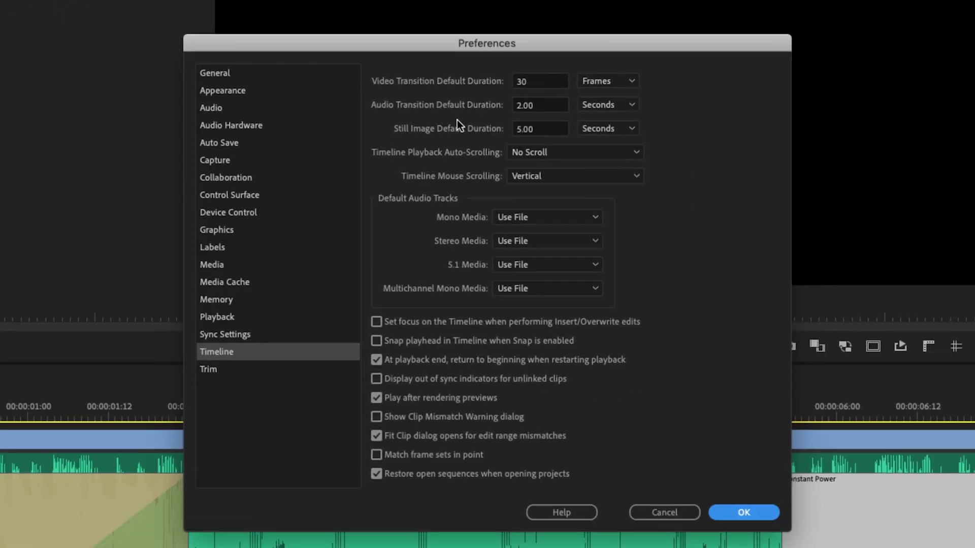
{"action": "left_click", "coordinate": [595, 105]}
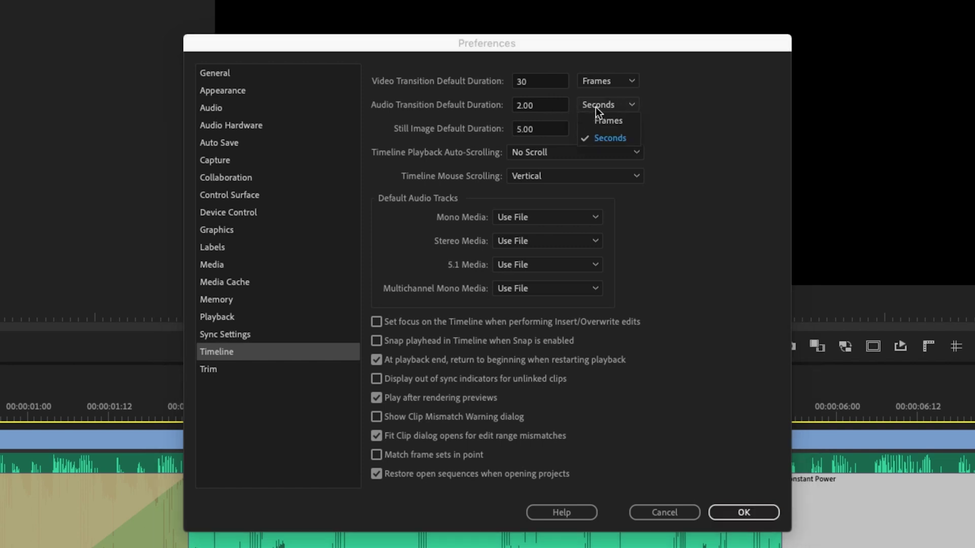
{"action": "left_click", "coordinate": [540, 105]}
{"action": "type", "text": "5"}
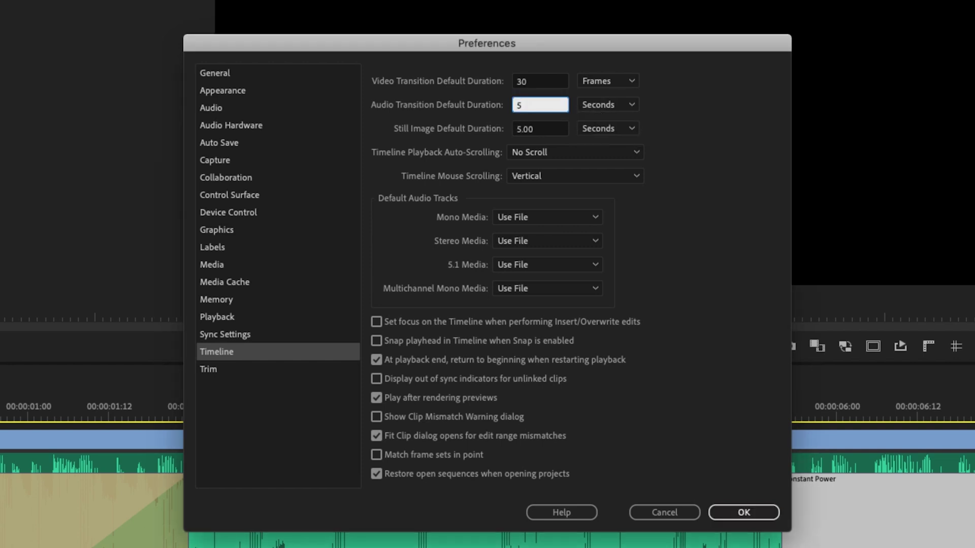
{"action": "left_click", "coordinate": [703, 97]}
{"action": "left_click", "coordinate": [744, 513]}
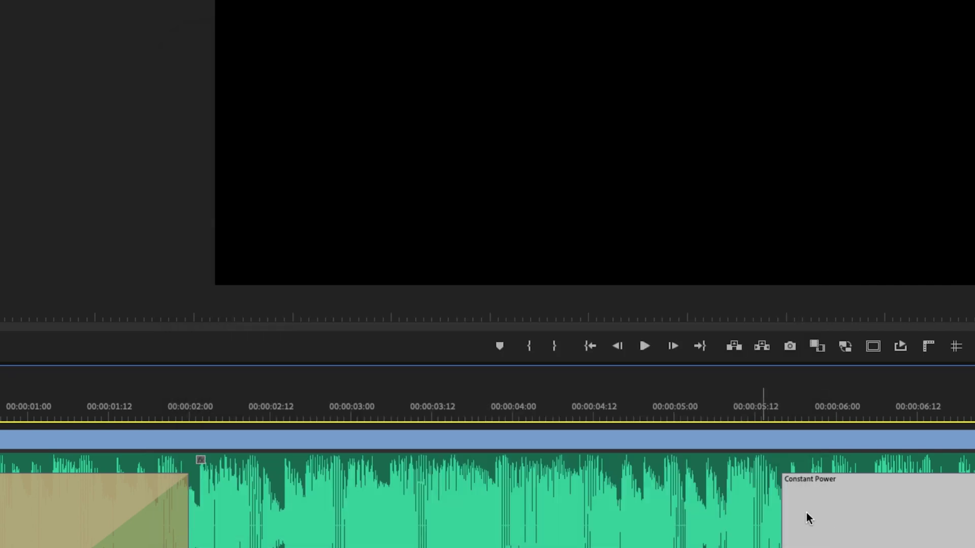
{"action": "left_click", "coordinate": [606, 392]}
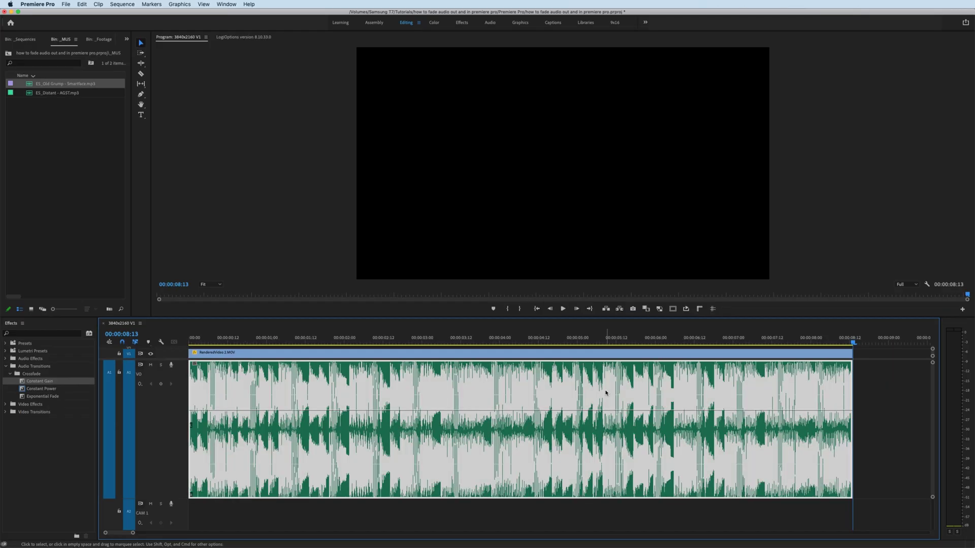
{"action": "key", "text": "shift+d"}
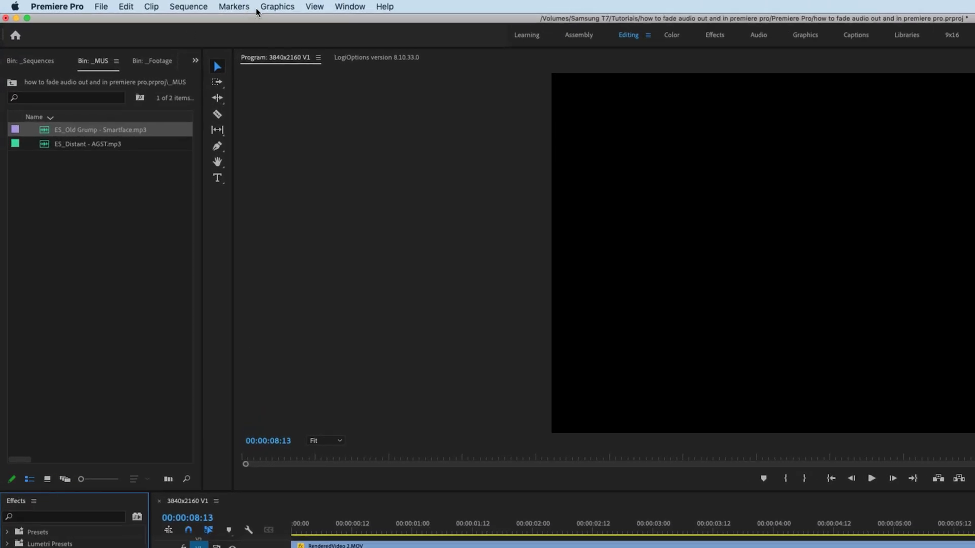
Show the Effects panel with Audio Transitions > Crossfade expanded.
{"action": "left_click", "coordinate": [222, 5]}
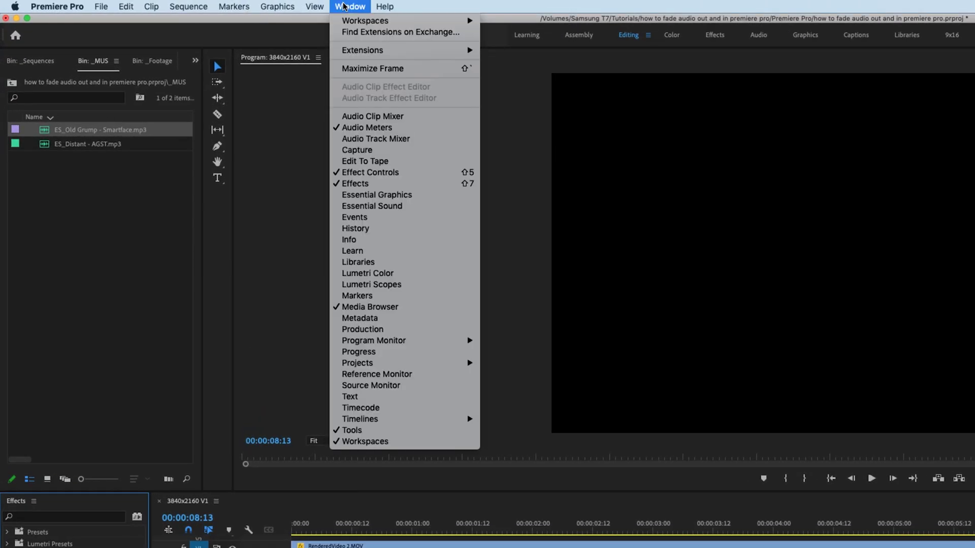
{"action": "left_click", "coordinate": [416, 184]}
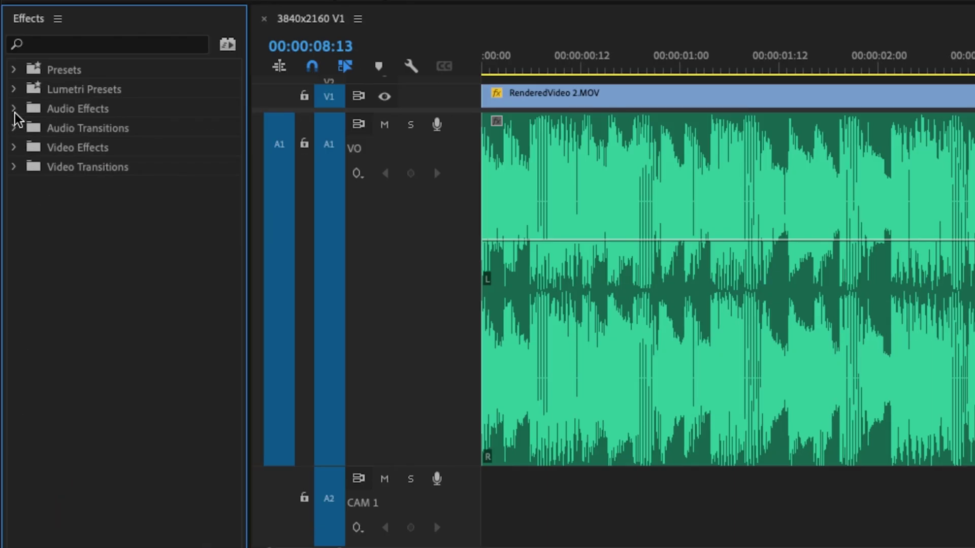
{"action": "left_click", "coordinate": [14, 128]}
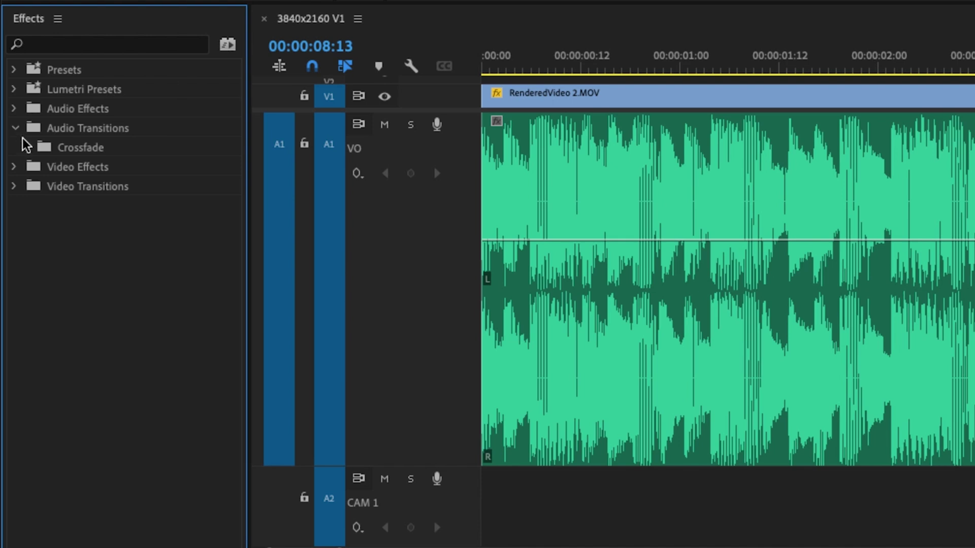
{"action": "left_click", "coordinate": [26, 147]}
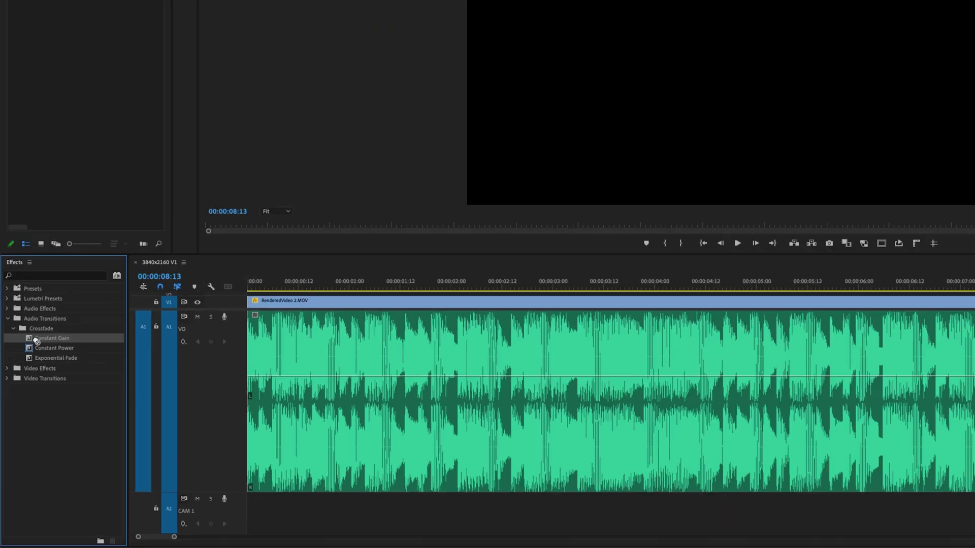
Try Constant Gain on the music clip's end, then undo it.
{"action": "left_click_drag", "start_coordinate": [37, 342], "coordinate": [884, 378]}
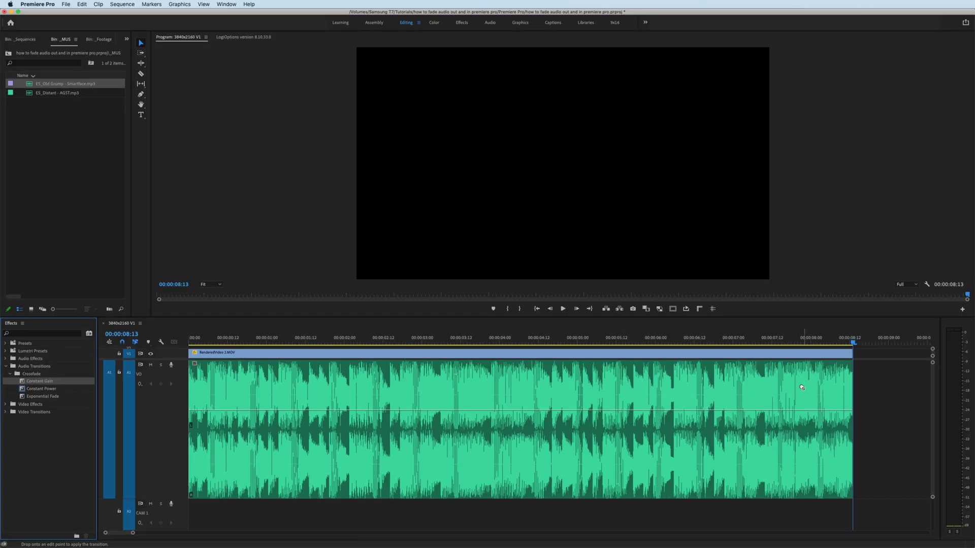
{"action": "left_click_drag", "start_coordinate": [802, 388], "coordinate": [837, 395]}
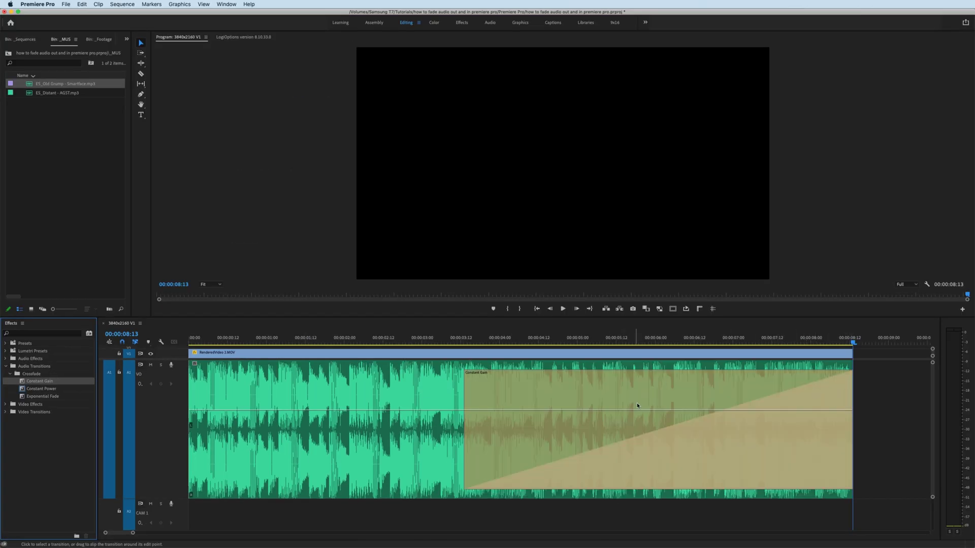
{"action": "key", "text": "super+z"}
Make Constant Gain the default transition after browsing the crossfade options.
{"action": "left_click", "coordinate": [31, 398]}
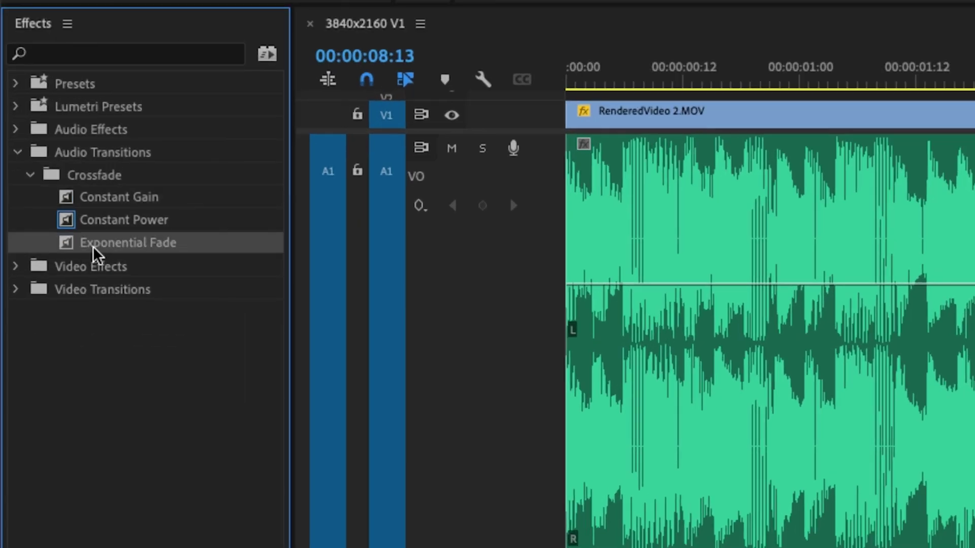
{"action": "left_click", "coordinate": [37, 383]}
{"action": "left_click", "coordinate": [114, 243]}
{"action": "left_click", "coordinate": [111, 200]}
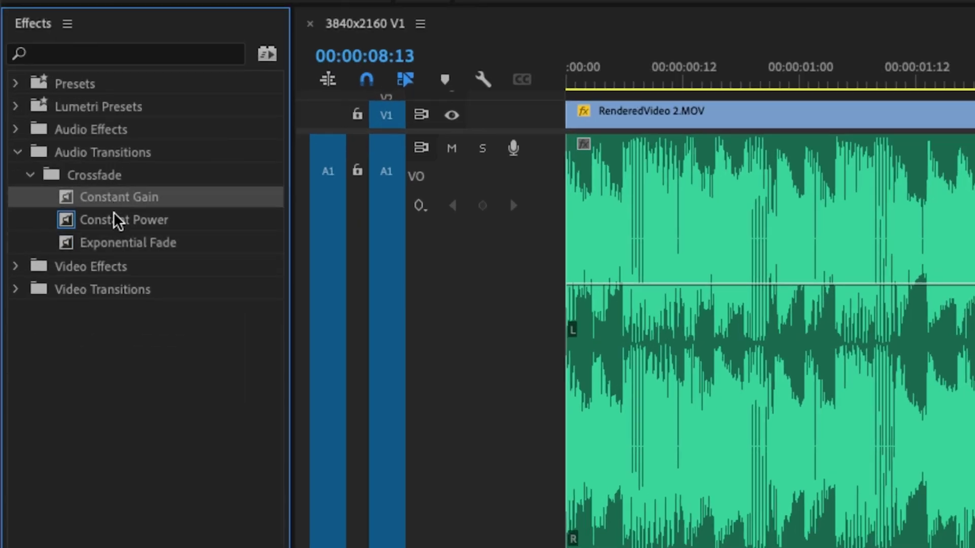
{"action": "left_click", "coordinate": [116, 223]}
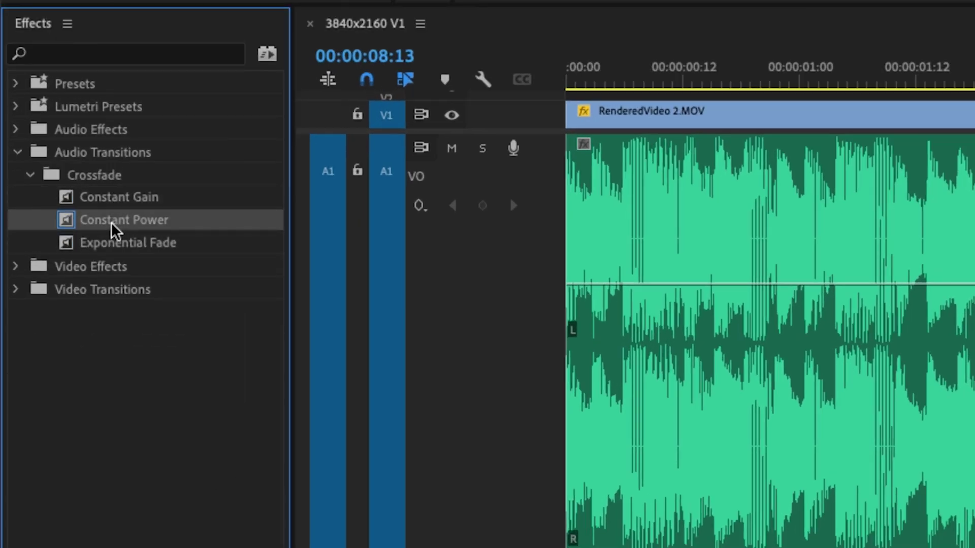
{"action": "left_click", "coordinate": [92, 197]}
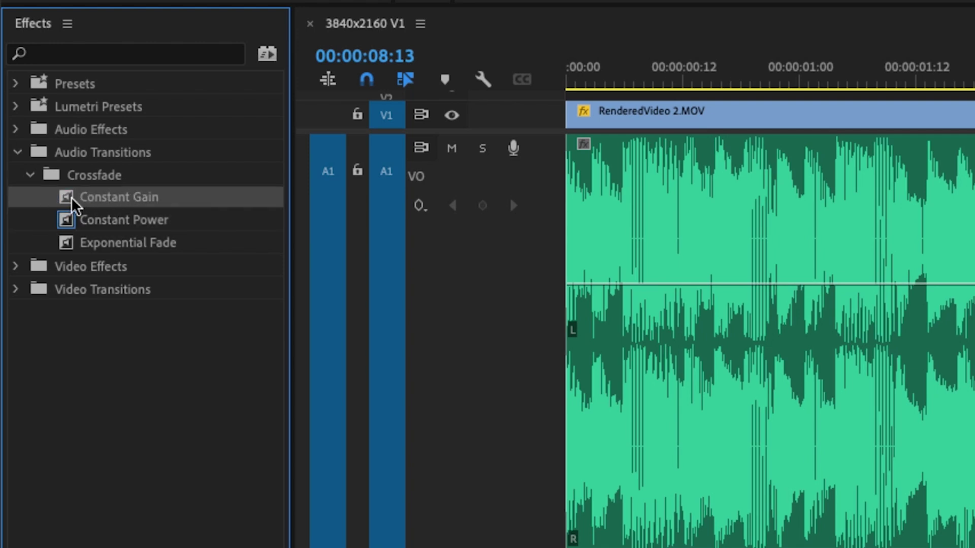
{"action": "right_click", "coordinate": [72, 201]}
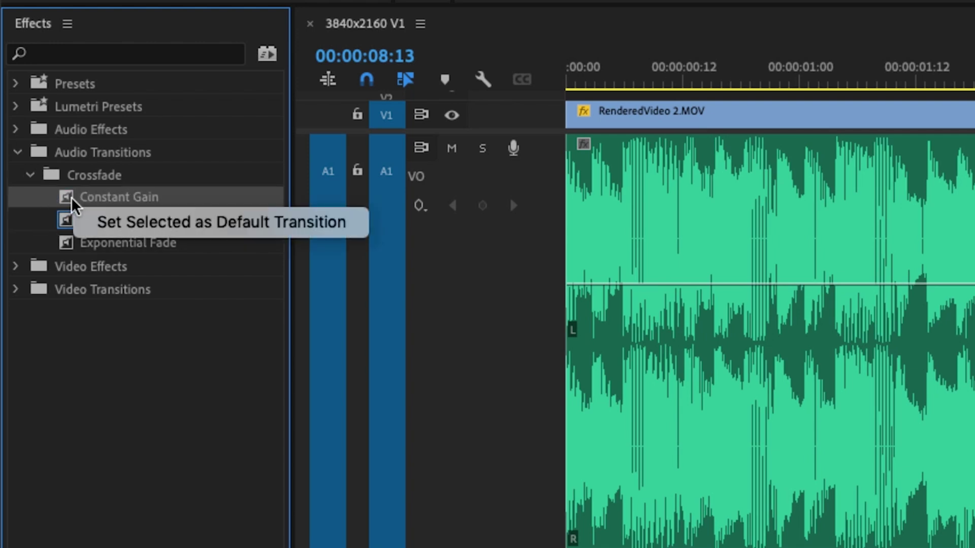
{"action": "left_click", "coordinate": [258, 227]}
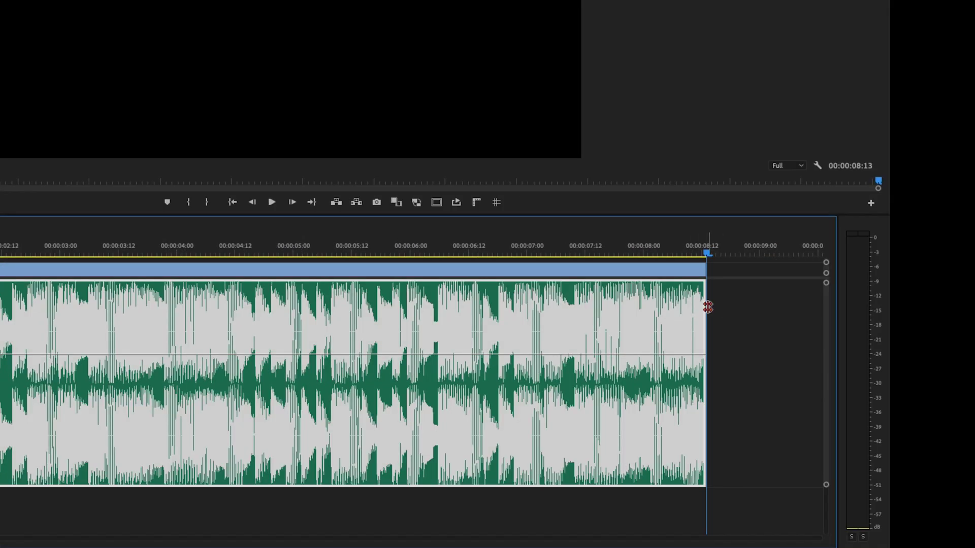
Add the default Constant Gain fade to the clip end, delete it, then bring up Constant Power's options.
{"action": "right_click", "coordinate": [707, 307]}
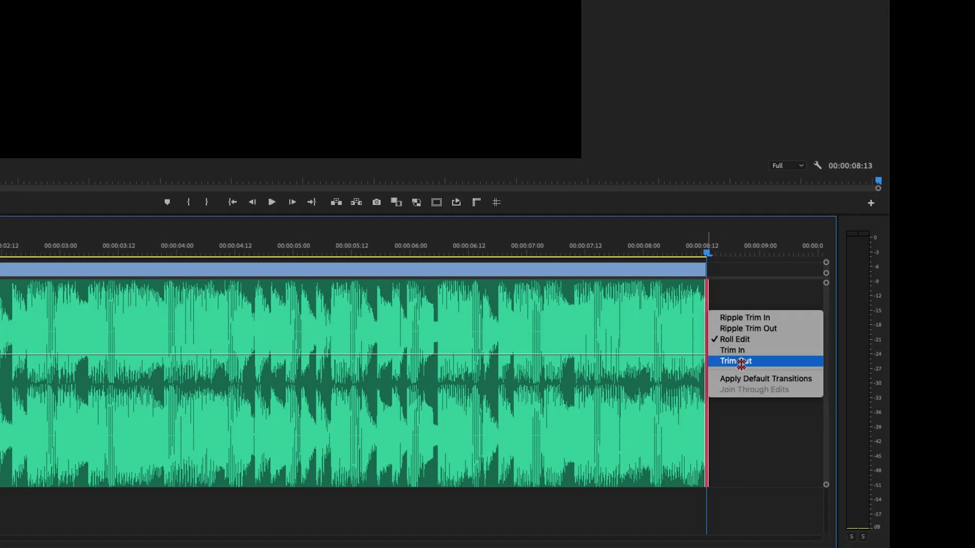
{"action": "left_click", "coordinate": [743, 378]}
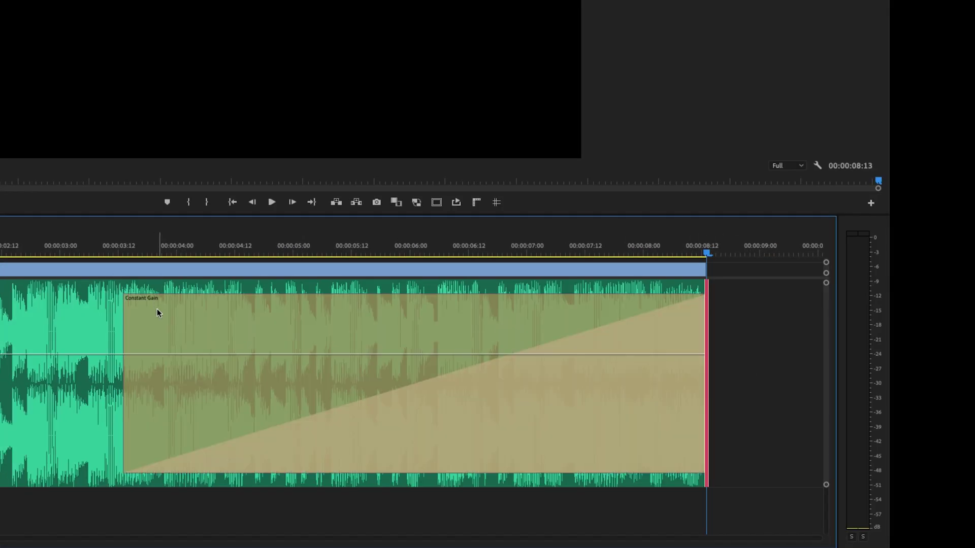
{"action": "left_click", "coordinate": [227, 325]}
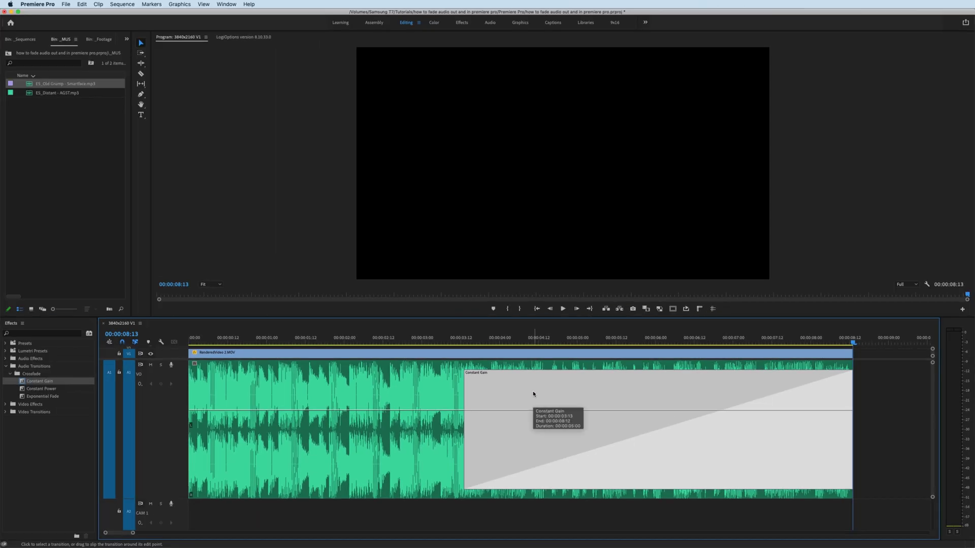
{"action": "key", "text": "Delete"}
{"action": "left_click", "coordinate": [51, 389]}
{"action": "right_click", "coordinate": [55, 390]}
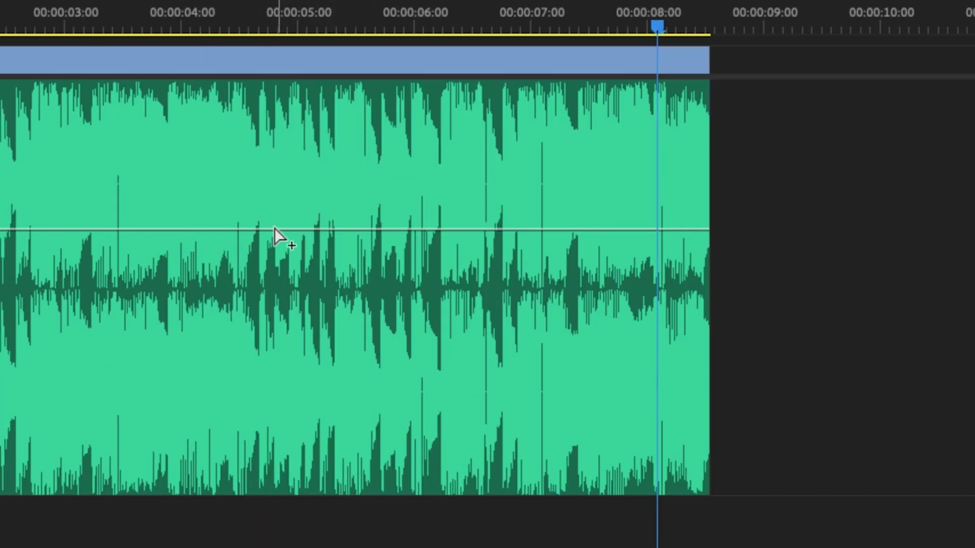
Add volume keyframes partway and near the clip's end, dragging the end one to -999 dB.
{"action": "mouse_move", "coordinate": [274, 229]}
{"action": "left_click", "coordinate": [260, 231], "text": "ctrl"}
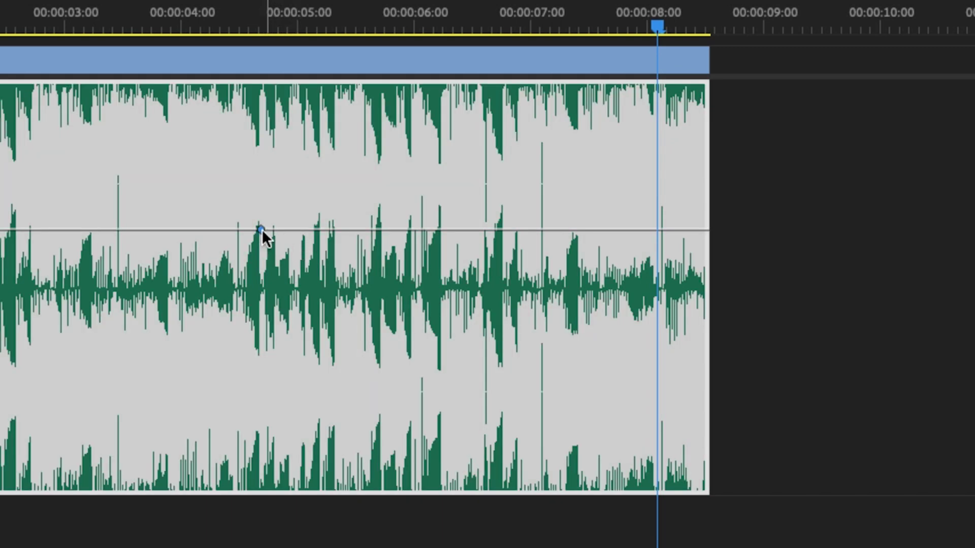
{"action": "left_click", "coordinate": [678, 231], "text": "ctrl"}
{"action": "mouse_move", "coordinate": [680, 233]}
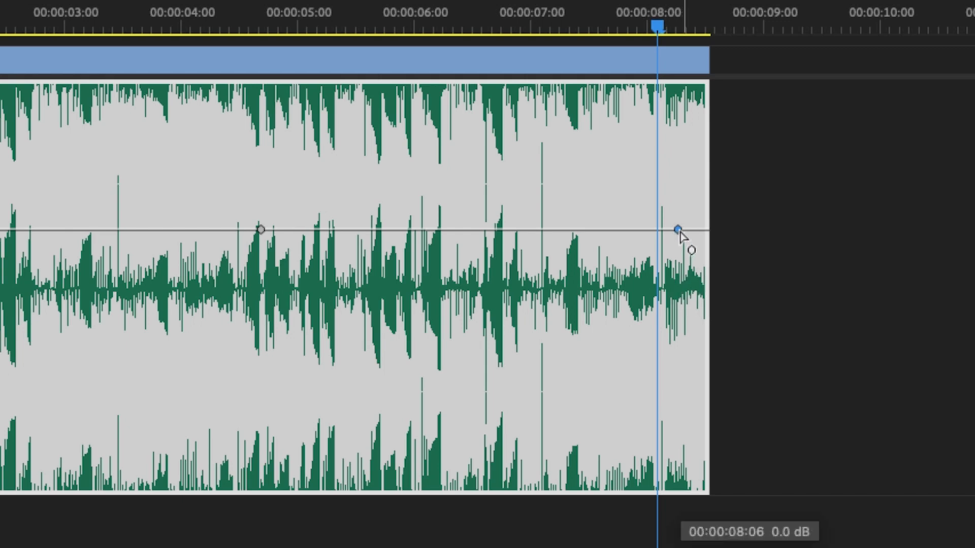
{"action": "left_click_drag", "start_coordinate": [679, 231], "coordinate": [738, 507]}
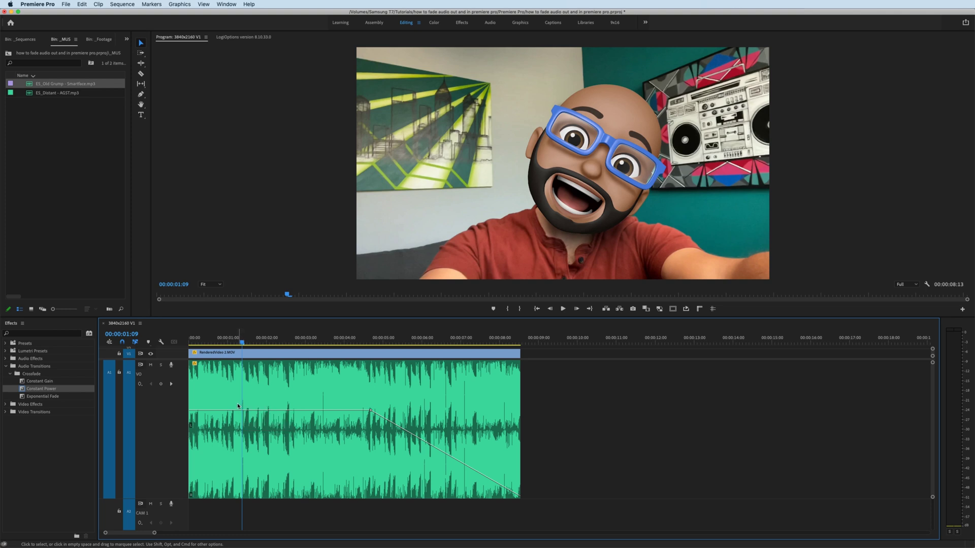
Add a keyframe near the clip's start and pull the first one down to -999 dB for a fade-in.
{"action": "left_click", "coordinate": [245, 410], "text": "super"}
{"action": "left_click_drag", "start_coordinate": [203, 411], "coordinate": [190, 496]}
{"action": "left_click", "coordinate": [602, 420]}
{"action": "key", "text": "="}
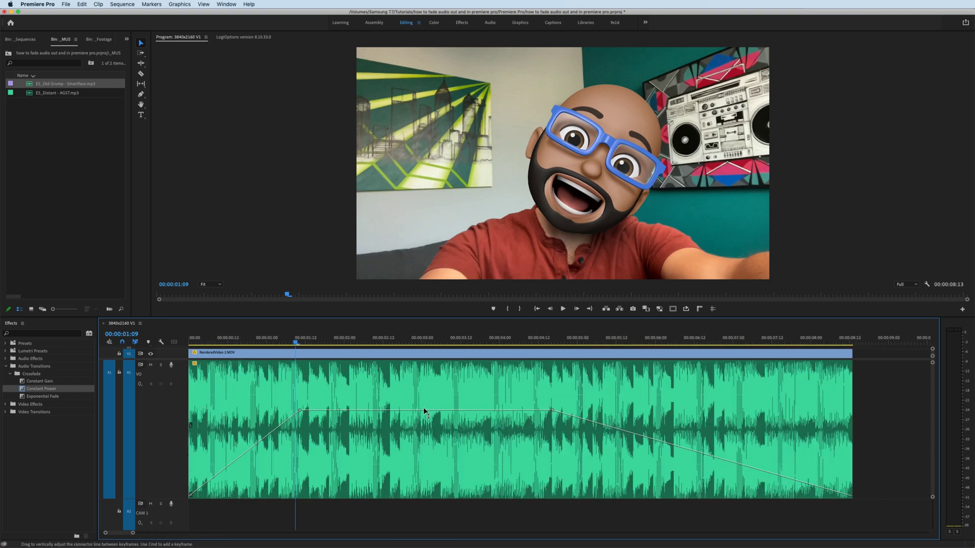